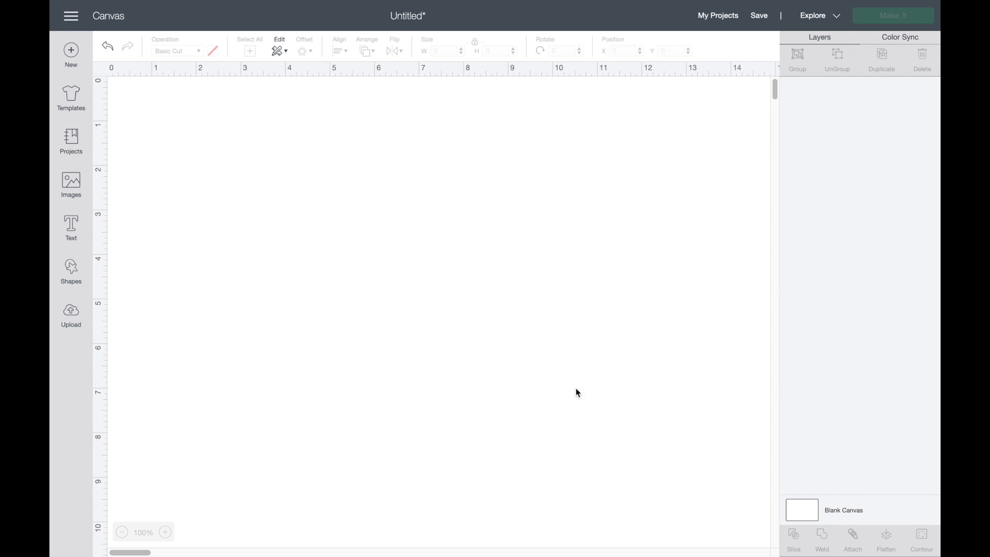
Step: Add a square and a triangle to the blank canvas
click(70, 269)
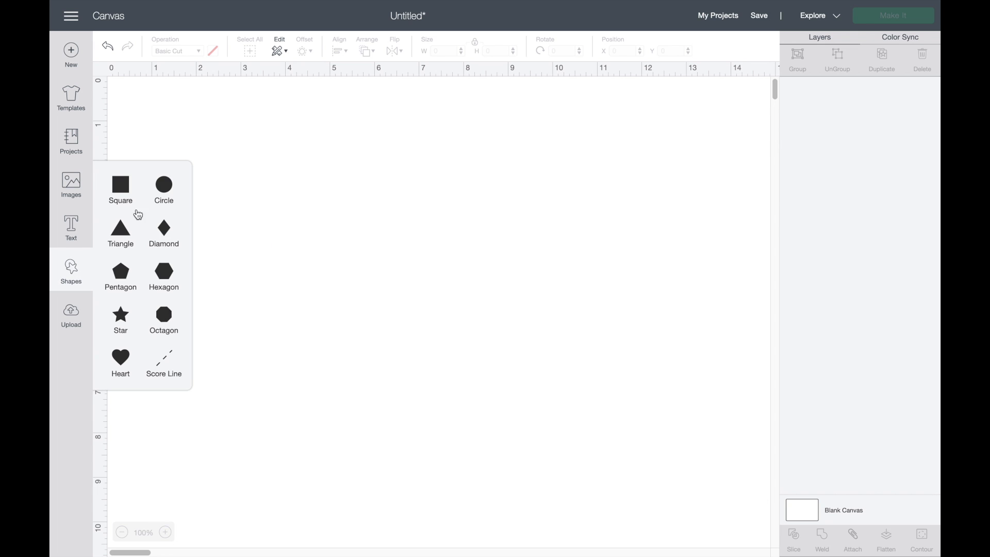
click(110, 196)
click(122, 237)
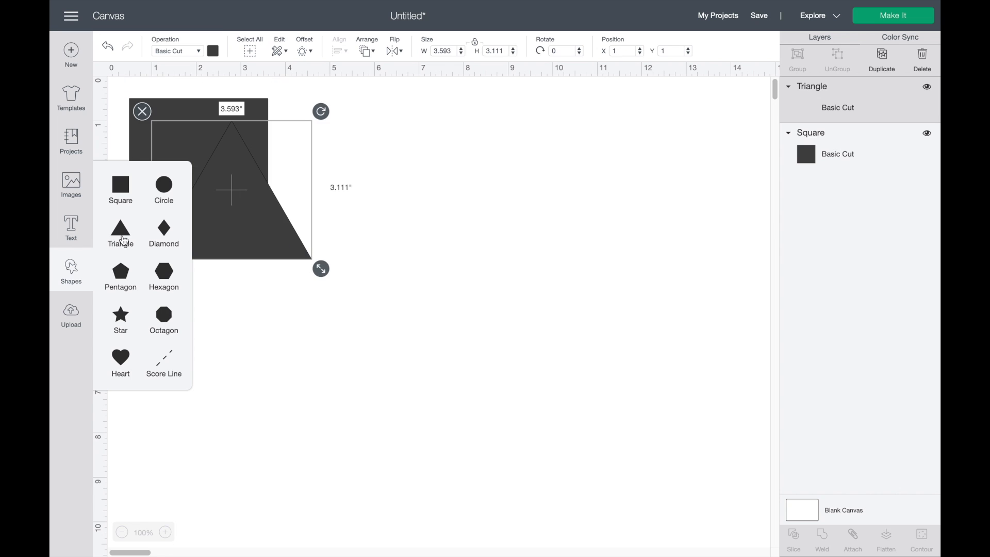
Step: Place the triangle on the square's upper edge as a roof and shrink it to roughly the square's width
drag(250, 191, 493, 214)
drag(248, 159, 384, 305)
drag(487, 276, 368, 280)
drag(432, 301, 417, 268)
drag(381, 257, 376, 241)
click(512, 289)
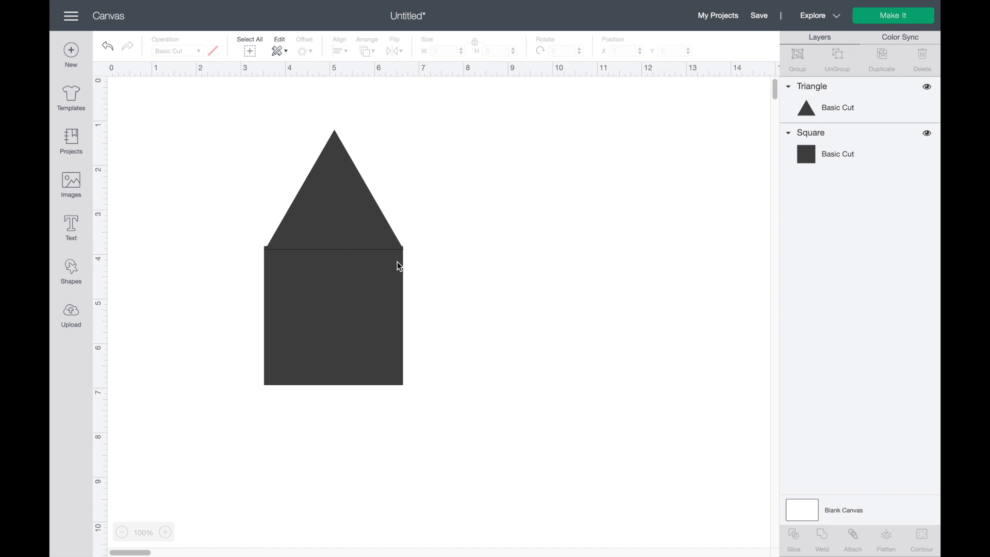
Step: Nudge the square sideways so its edges line up with the base of the triangle
drag(237, 124, 488, 471)
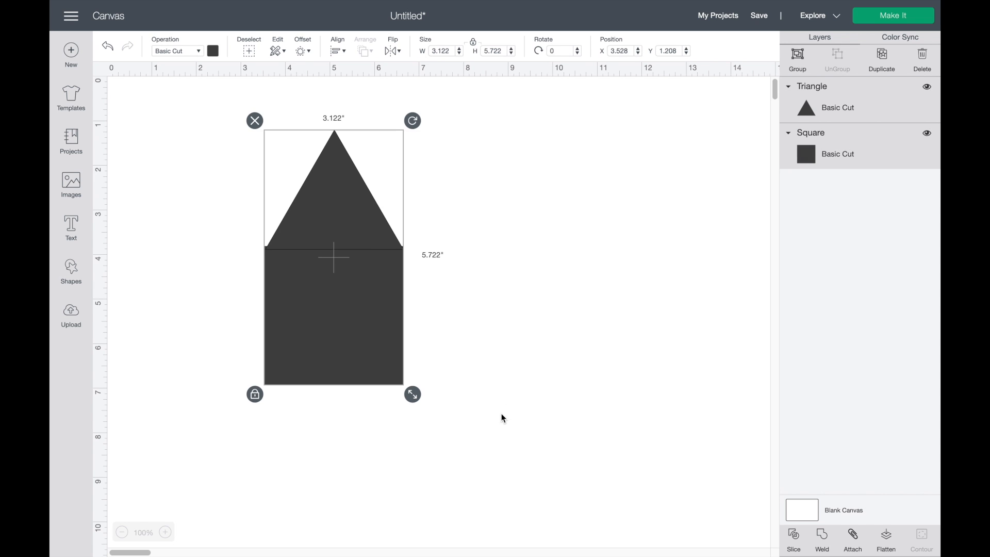
click(499, 350)
drag(393, 316, 396, 315)
click(505, 327)
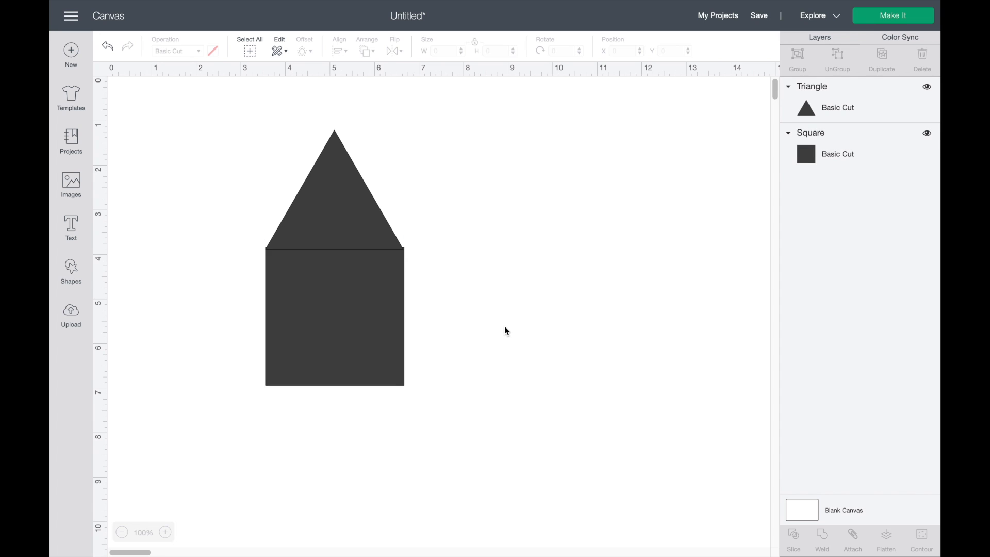
Step: Attach the triangle and the square to each other
drag(221, 113, 447, 435)
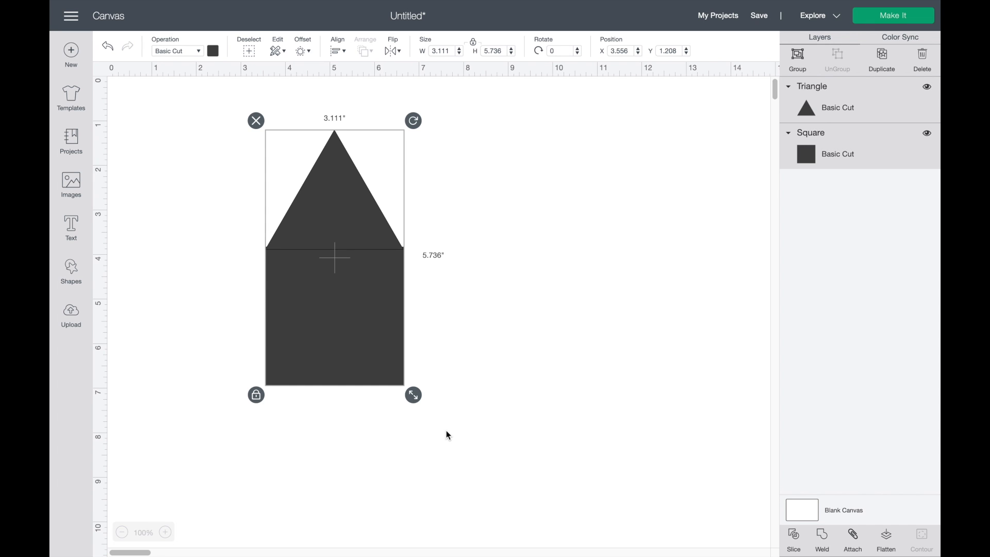
click(852, 539)
click(568, 437)
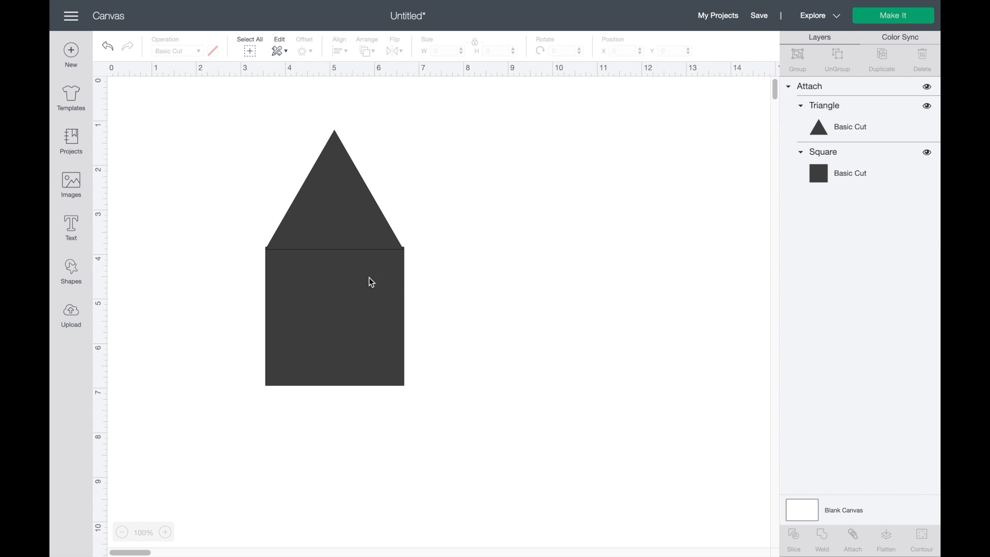
Step: Move the attached house and enlarge it proportionally to about 3.51 by 6.48 inches
drag(290, 260, 281, 288)
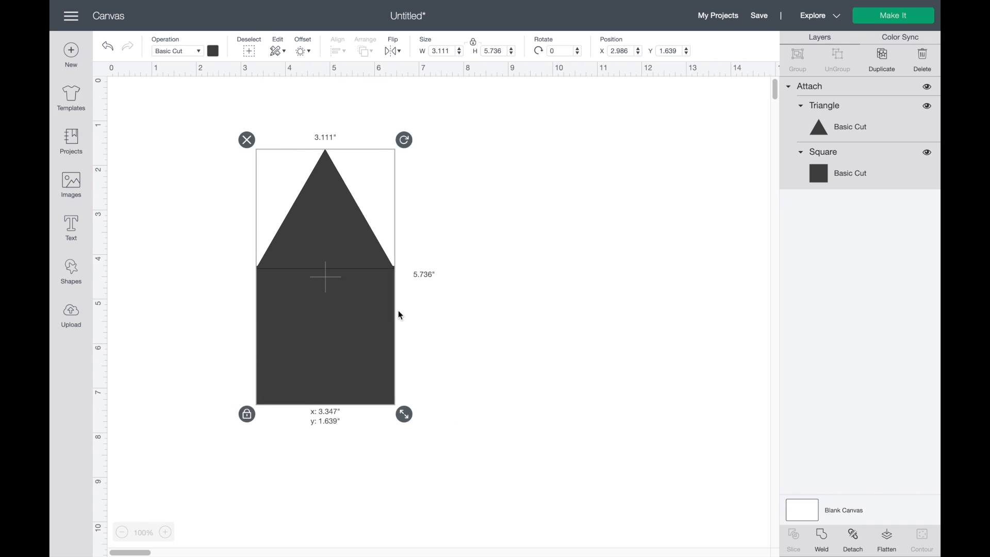
drag(352, 318, 379, 310)
drag(414, 408, 435, 378)
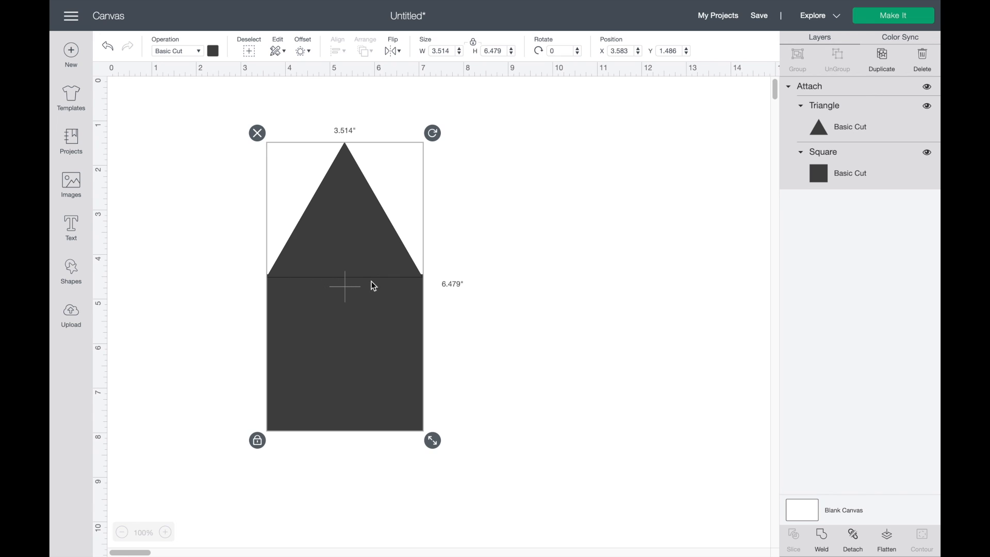
click(461, 281)
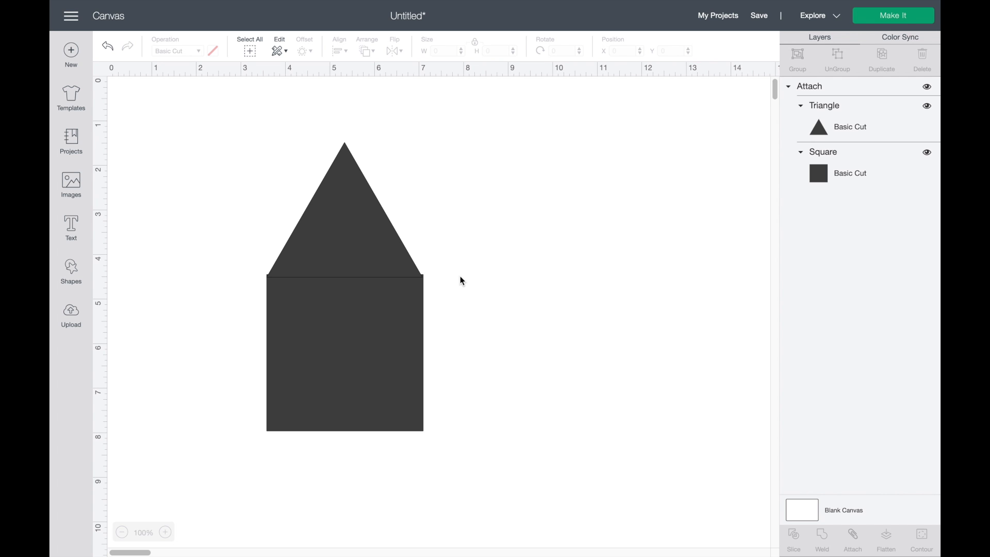
Step: Weld the triangle and square into a single house shape and move it to about X 2.19, Y 1.93
click(349, 243)
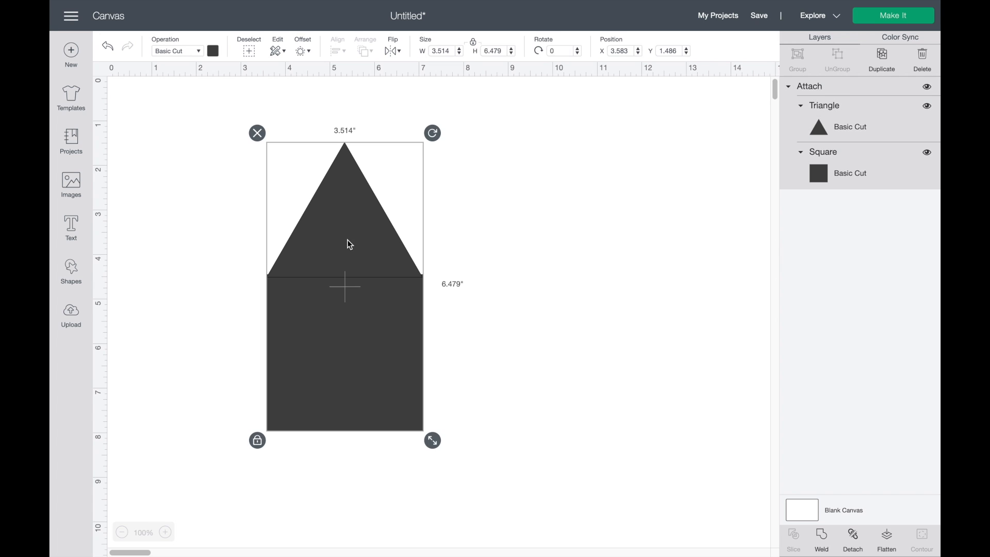
click(822, 541)
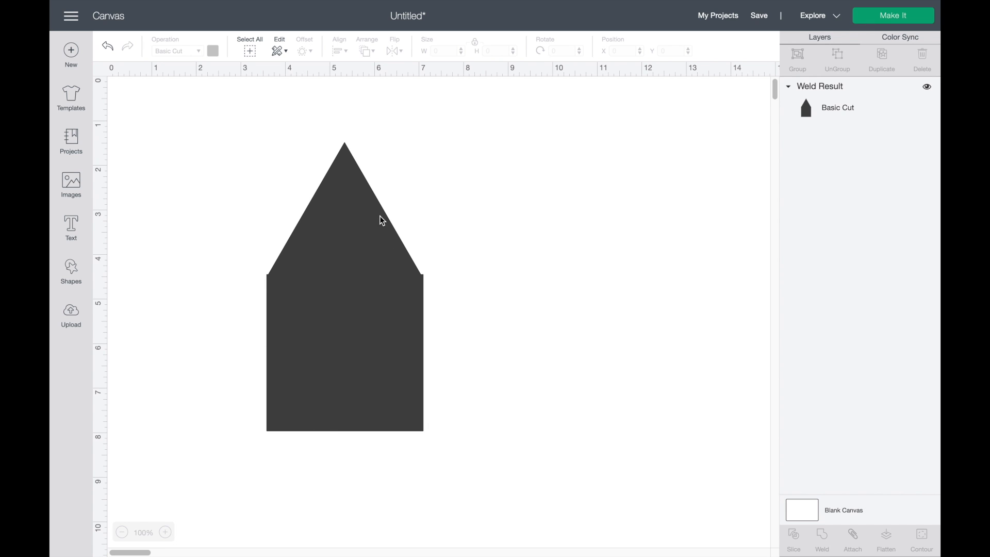
mouse_move(338, 239)
mouse_down()
mouse_move(385, 261)
mouse_move(338, 253)
mouse_up()
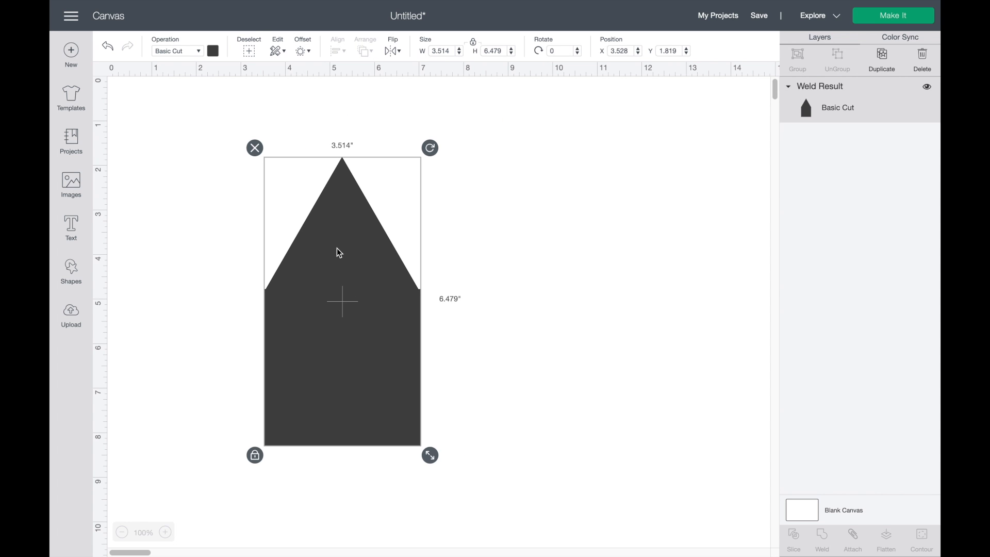
drag(370, 366, 501, 378)
drag(430, 313, 325, 330)
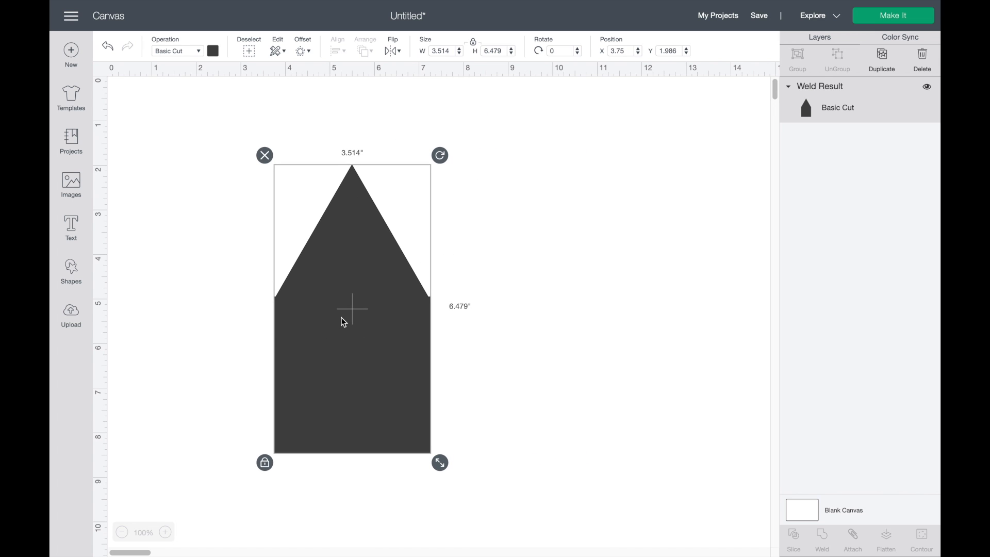
drag(365, 271, 305, 289)
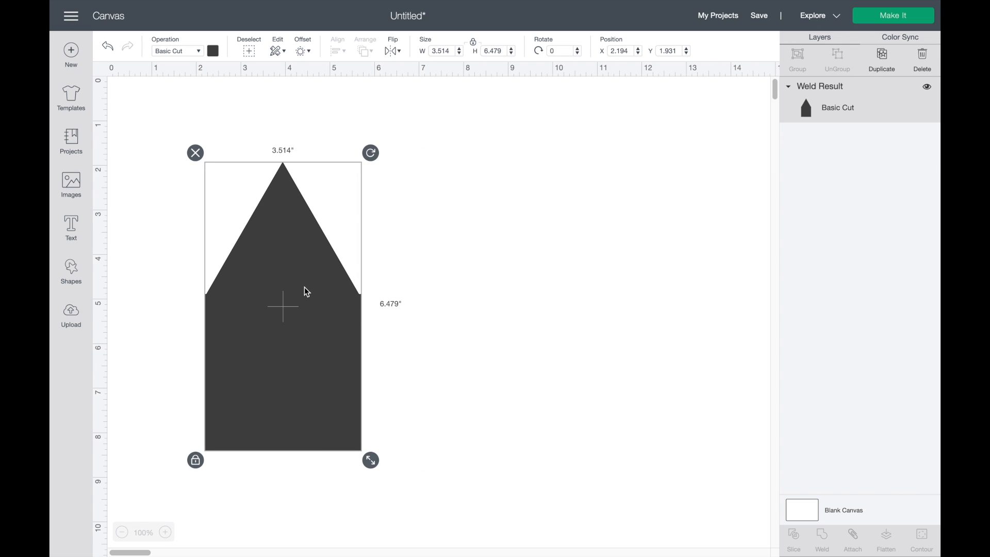
Step: Add two circles to the canvas
click(75, 271)
click(166, 190)
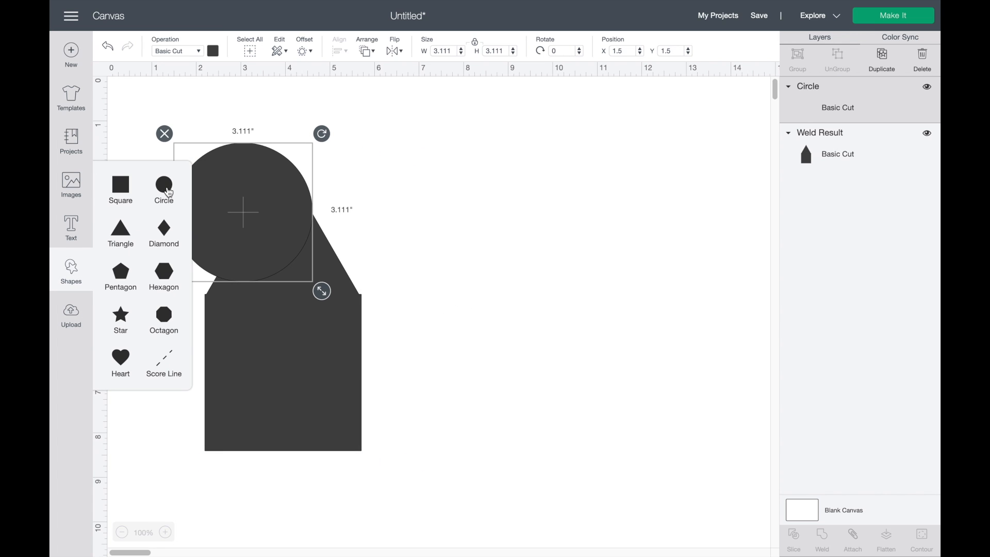
click(168, 192)
Step: Move the house clear of the circles to about X 8.18, Y 1.90 and offset one circle so it partly overlaps the other
drag(277, 240, 299, 262)
drag(219, 354, 485, 353)
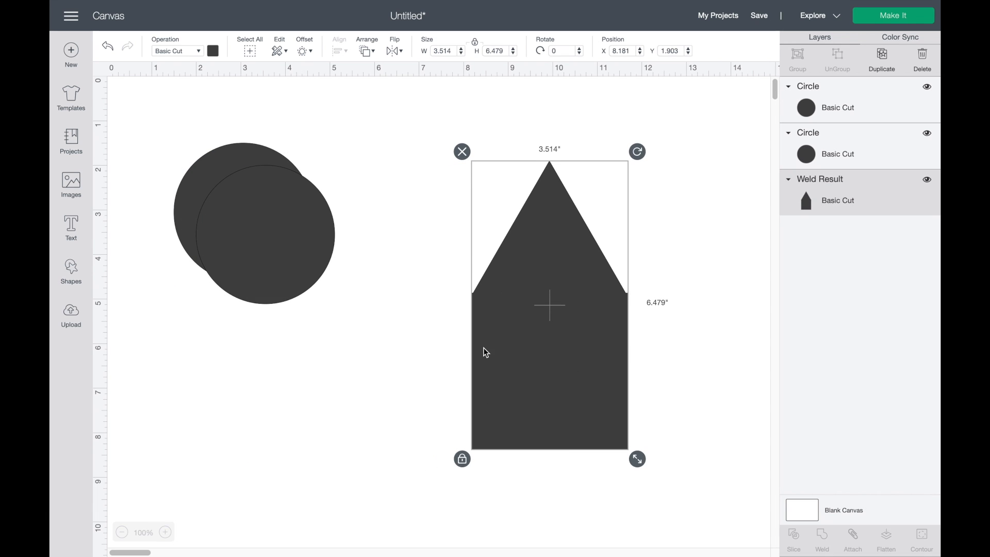
drag(279, 268, 287, 250)
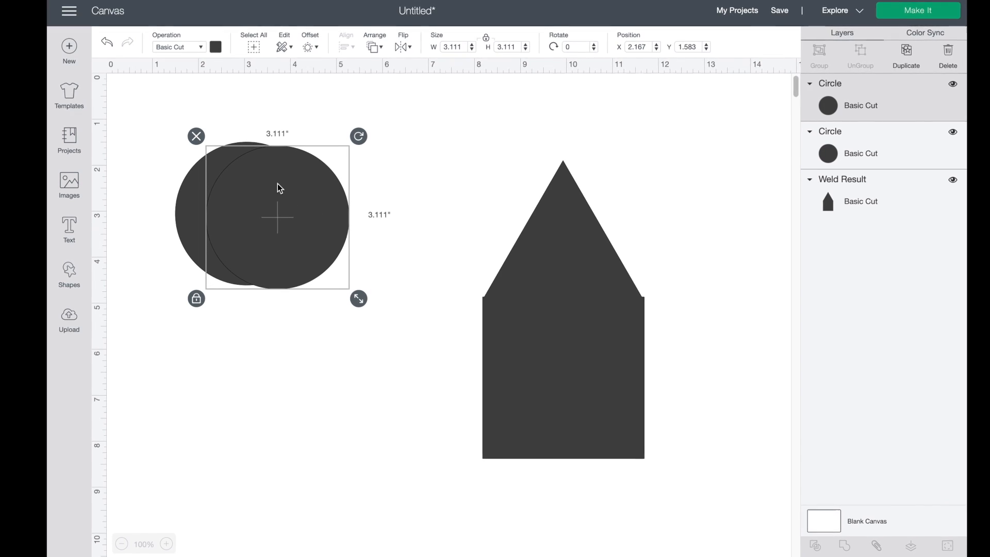
Step: Color the upper circle red and shift it to about X 2.06, Y 1.53, leaving a crescent of the gray circle exposed
click(216, 47)
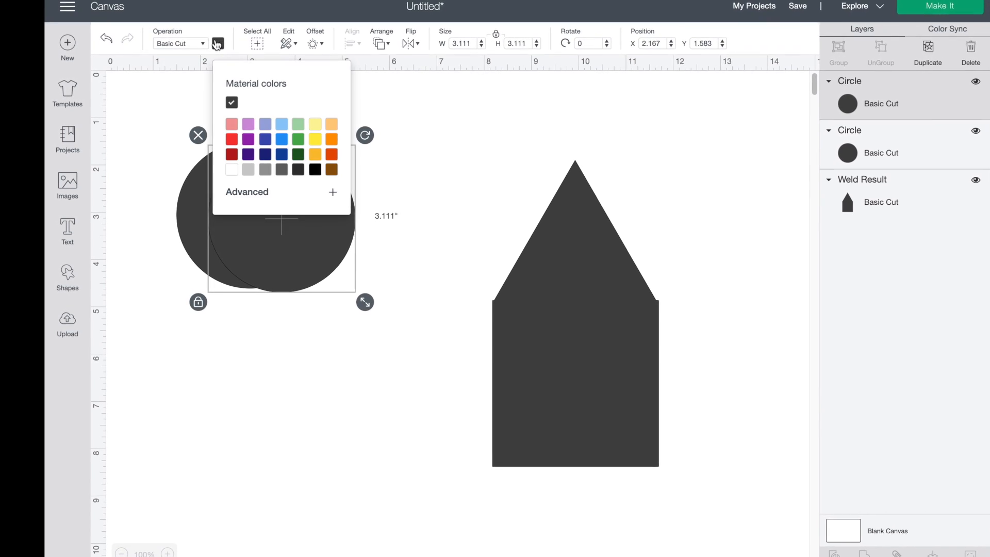
click(233, 139)
click(454, 180)
click(323, 217)
drag(333, 217, 327, 215)
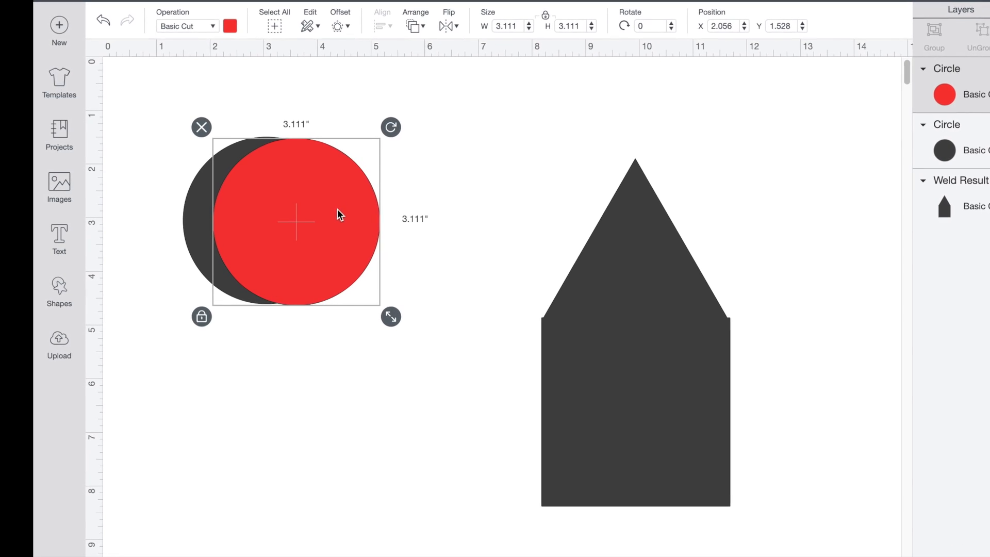
click(317, 75)
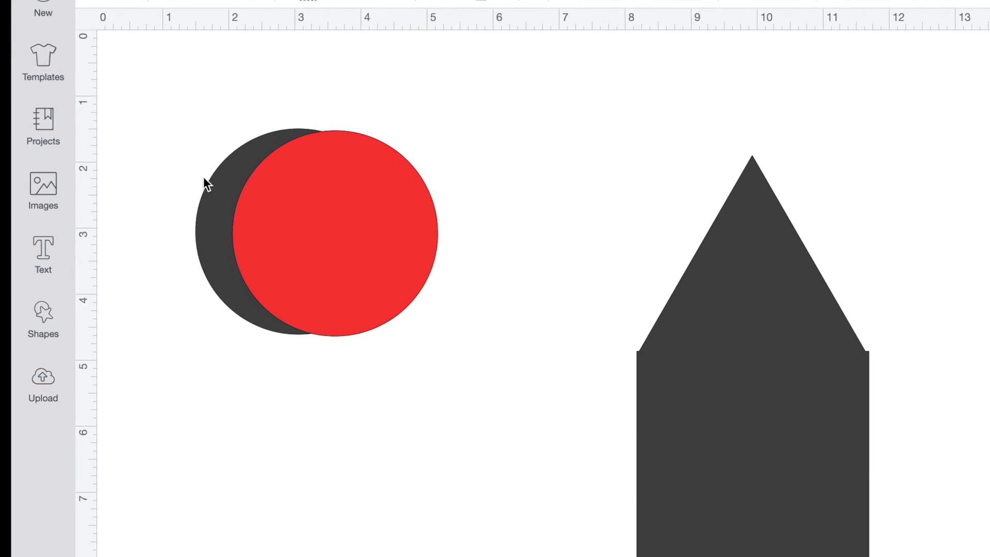
Step: Slice the two overlapping circles and pull the cut pieces apart
drag(161, 121, 491, 374)
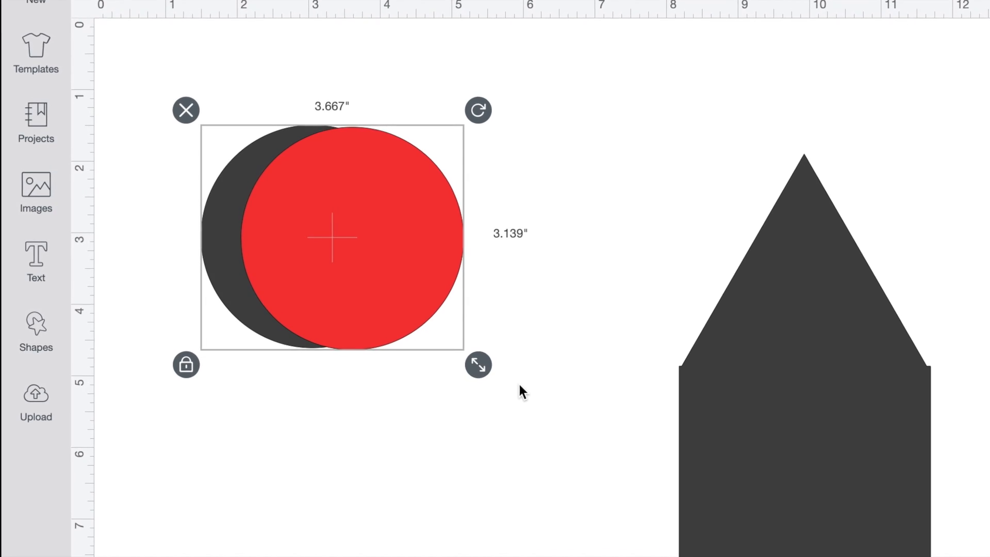
click(986, 552)
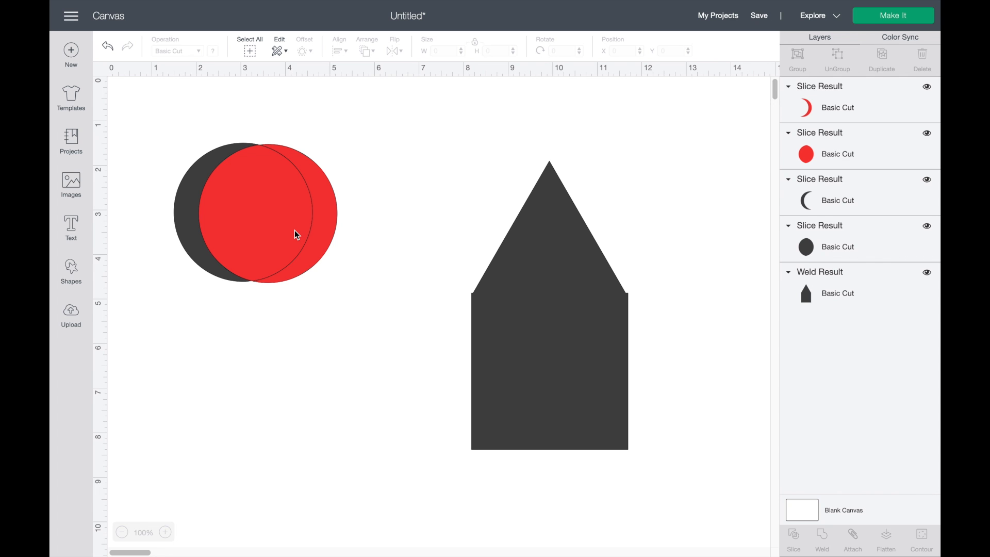
drag(295, 230, 345, 404)
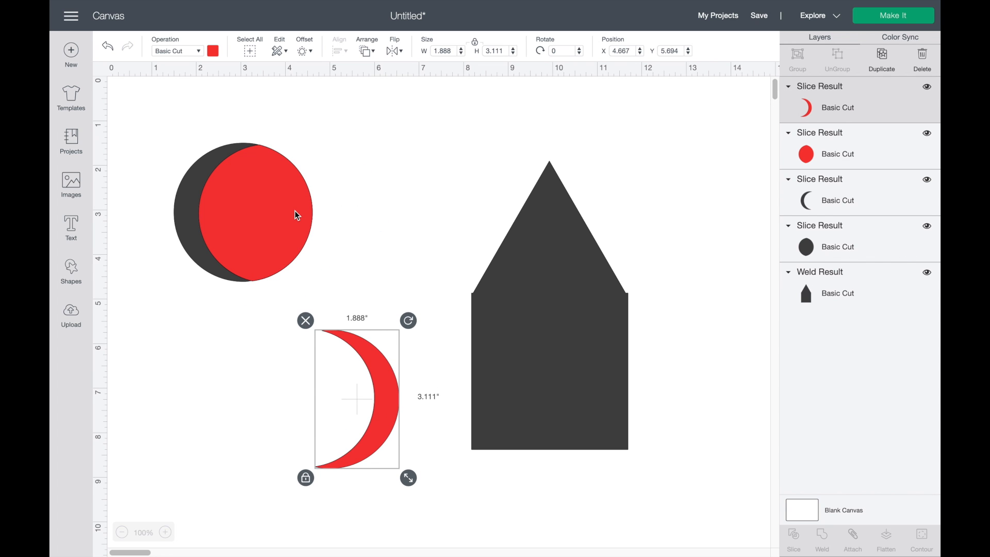
drag(296, 211, 413, 215)
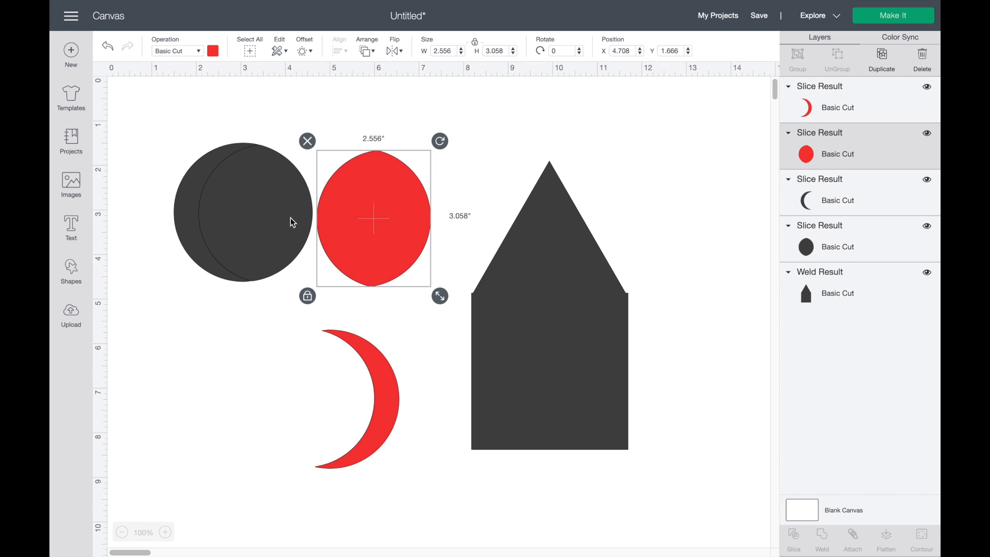
drag(292, 223, 262, 419)
Step: Delete the red crescent and both overlap pieces, keeping only the gray crescent and the house
drag(126, 305, 410, 497)
key(Delete)
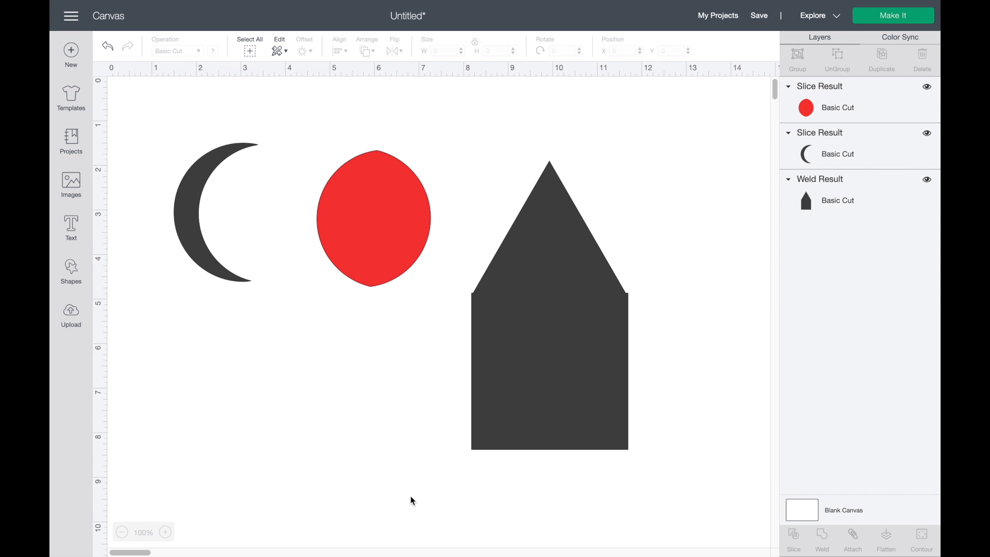
click(400, 246)
key(Delete)
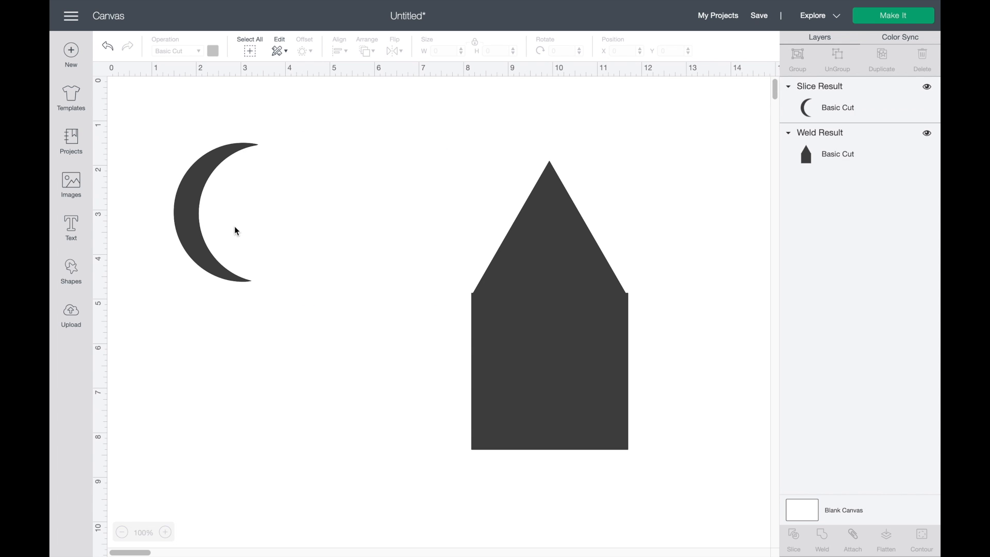
Step: Swap the two shapes so the crescent sits to the right of the house at about X 7.82, Y 1.56
drag(203, 226, 357, 225)
drag(502, 309, 213, 307)
drag(345, 212, 428, 210)
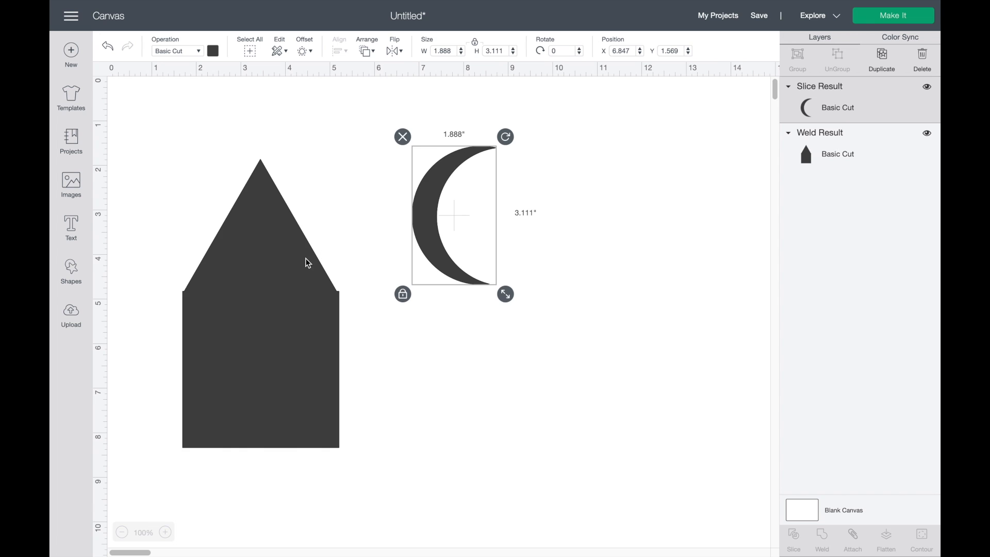
drag(305, 258, 376, 259)
drag(438, 235, 482, 235)
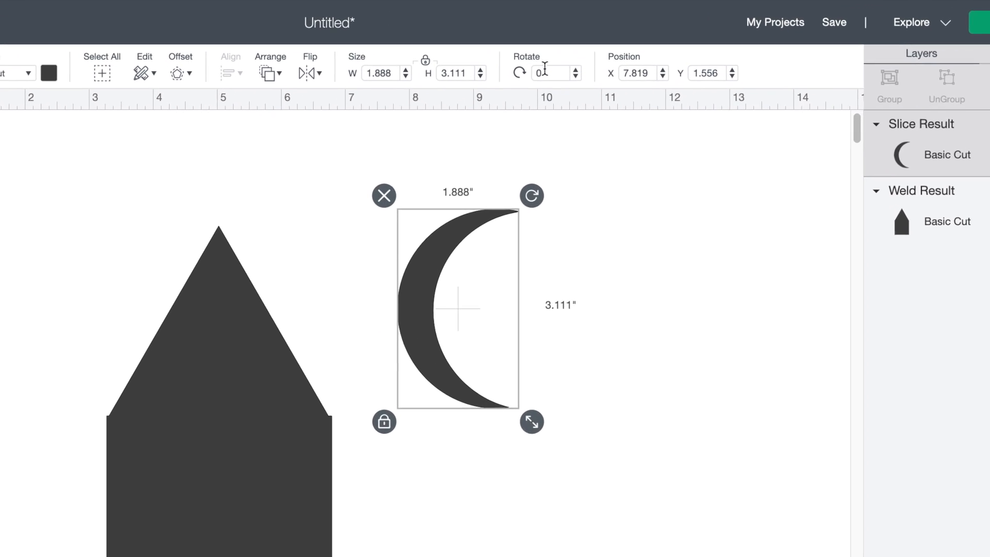
Step: Rotate the crescent to 7 degrees
click(575, 78)
click(574, 78)
click(574, 78)
click(562, 149)
click(562, 148)
click(562, 148)
click(563, 149)
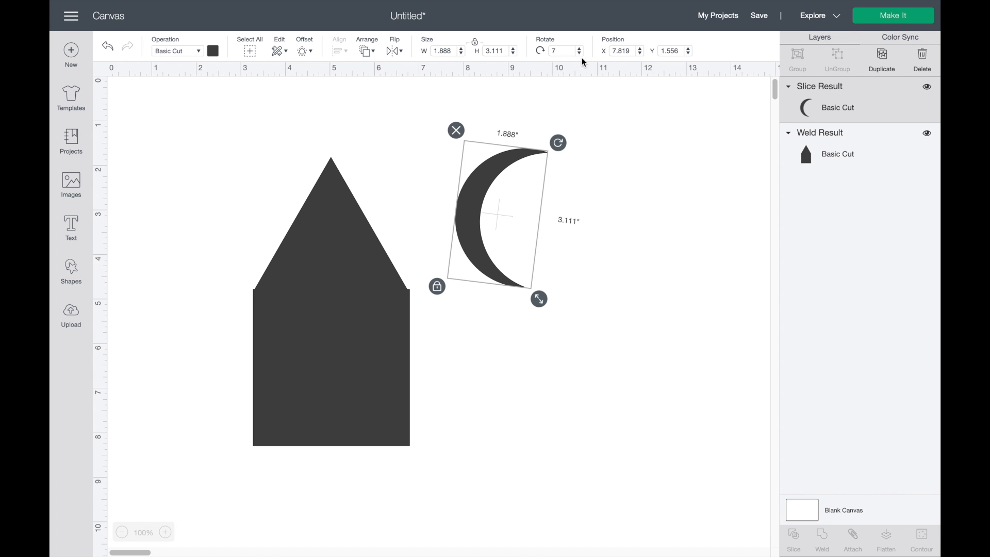
Step: Rotate the crescent the other way to 348 degrees
click(580, 53)
click(580, 54)
click(580, 54)
click(580, 54)
click(579, 54)
click(579, 54)
click(580, 54)
click(579, 54)
click(580, 54)
click(579, 53)
click(579, 54)
click(580, 54)
click(579, 53)
click(580, 54)
click(580, 54)
click(580, 54)
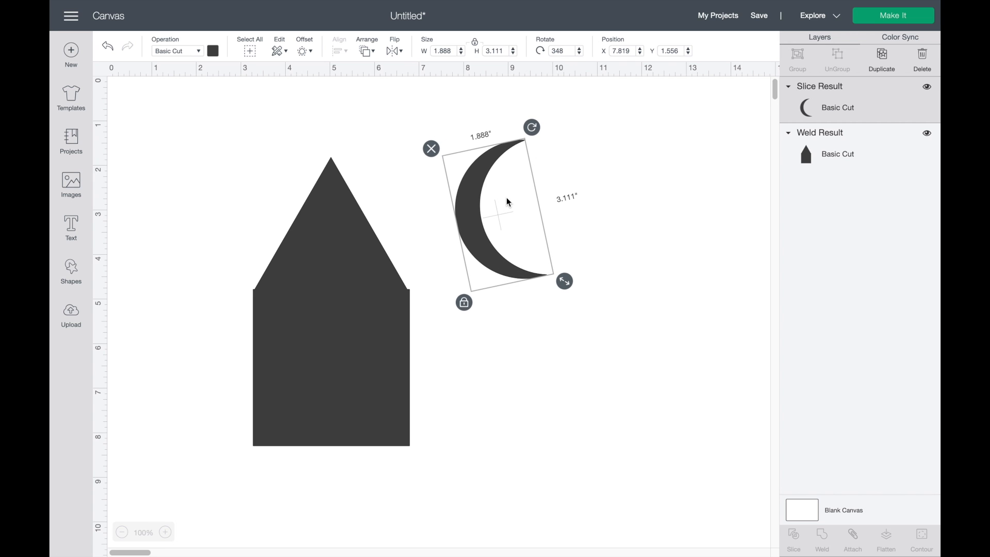
Step: Rotate the crescent freehand to about 334 degrees and shrink it to about 1.34 by 2.21 inches
drag(534, 130, 514, 143)
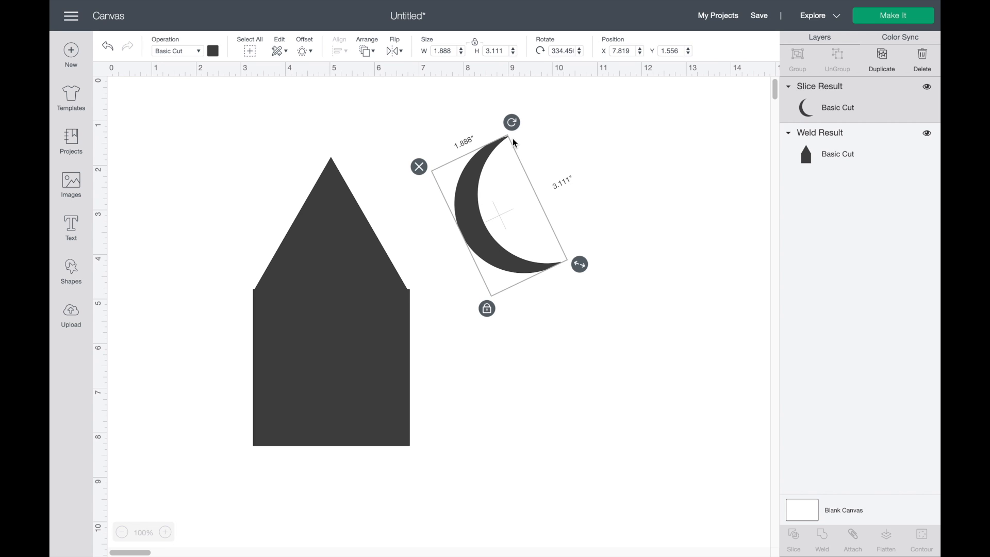
click(637, 315)
click(501, 256)
drag(578, 266, 533, 246)
Step: Set the crescent's height to 2.4 inches with its proportions locked
click(491, 51)
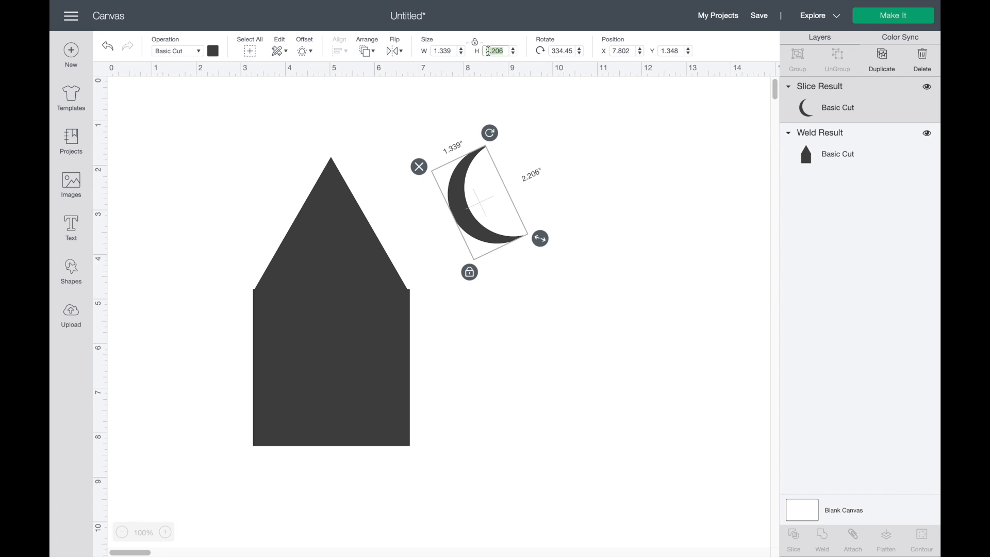
click(477, 53)
click(514, 49)
click(514, 49)
click(513, 49)
click(513, 49)
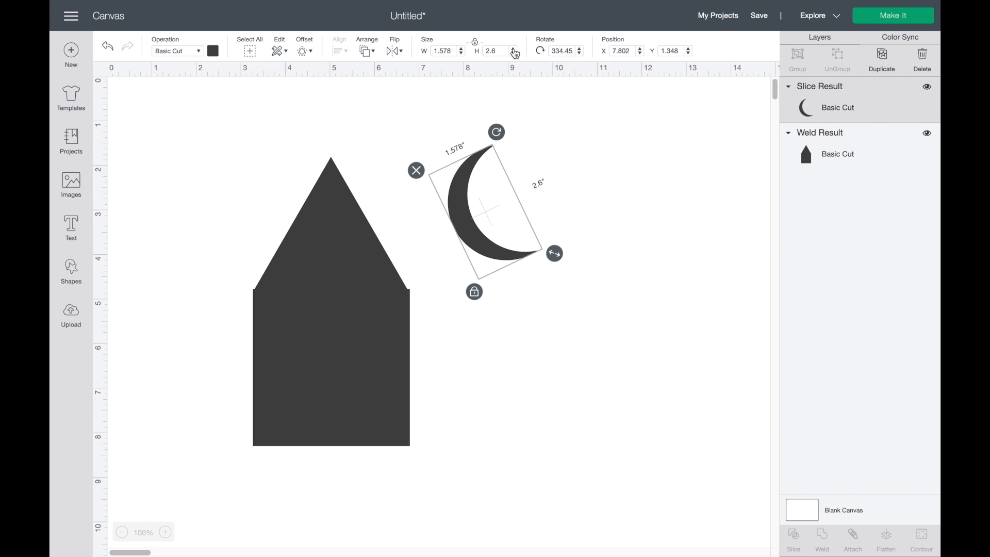
click(513, 54)
click(514, 53)
click(490, 50)
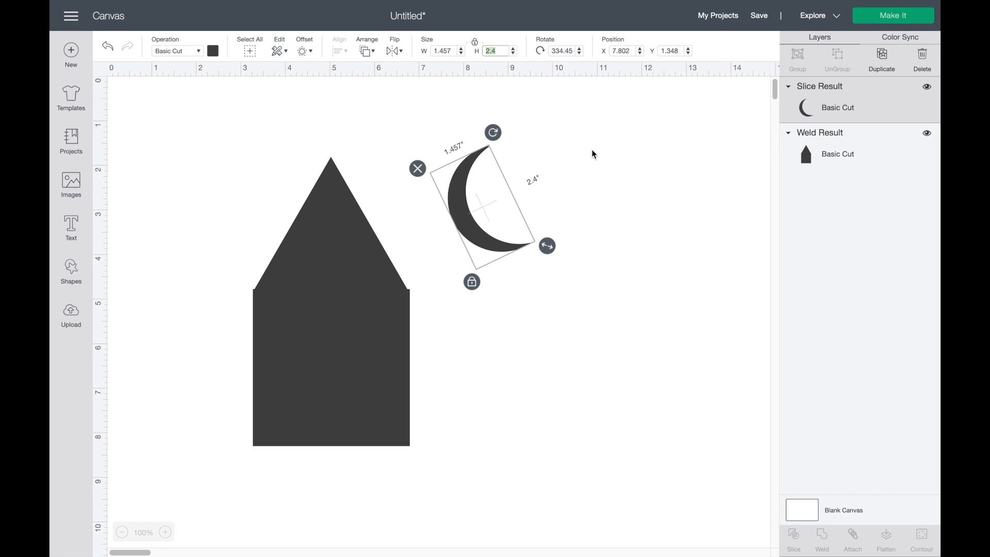
Step: Set the crescent's height to 1.6 inches and place it overlapping the right slope of the house's roof
text(1.6)
key(Return)
drag(465, 199, 369, 204)
click(491, 205)
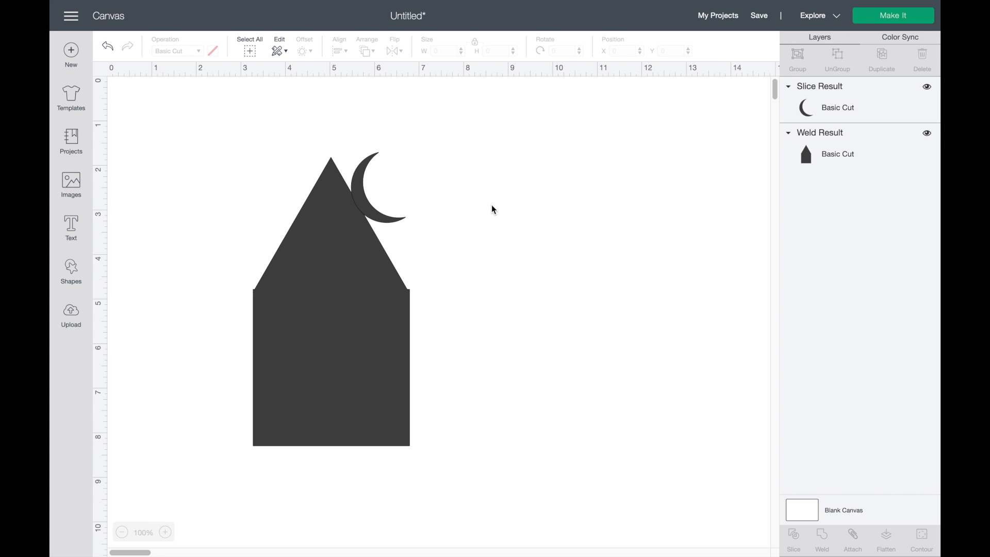
Step: Weld the crescent and the house into one shape and move the welded shape on the canvas
drag(239, 134, 476, 480)
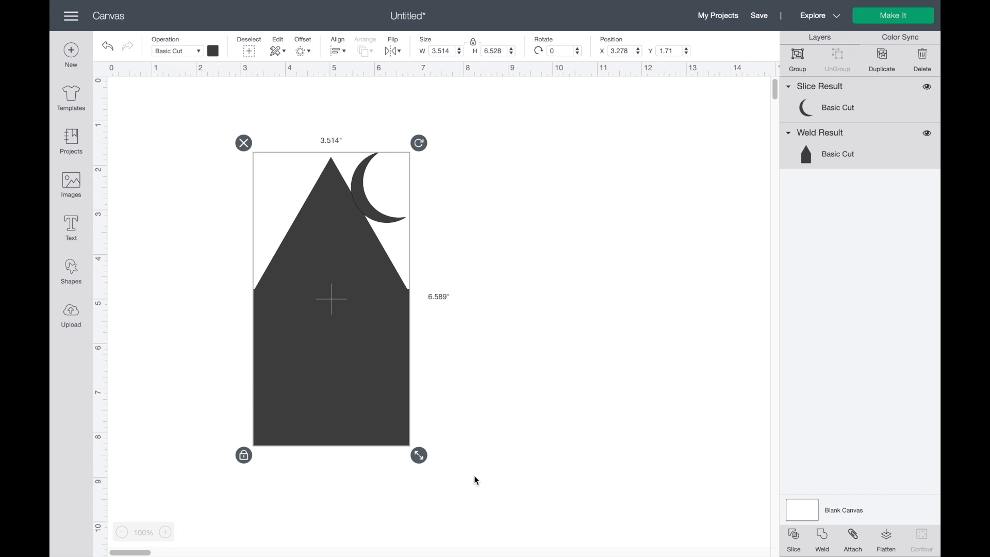
click(822, 542)
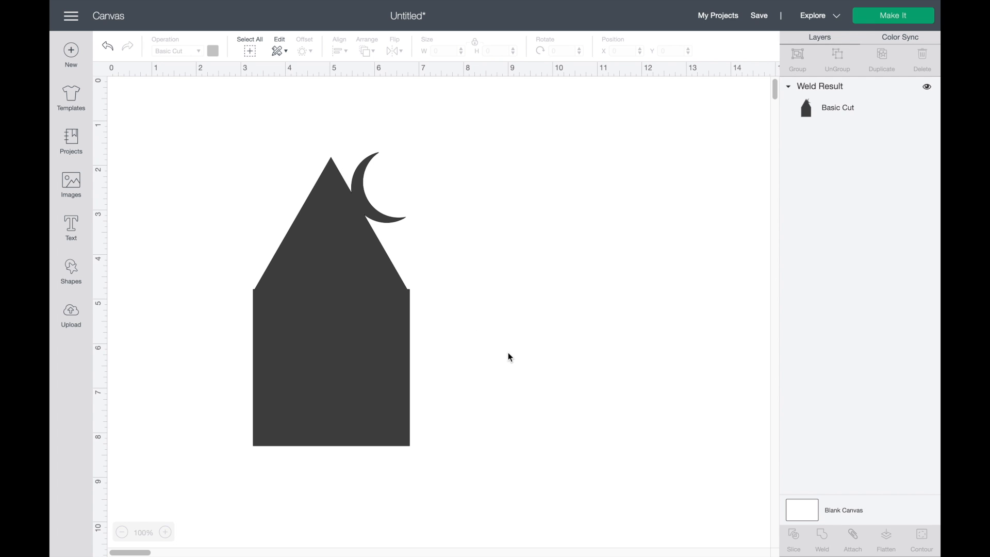
drag(339, 223, 320, 196)
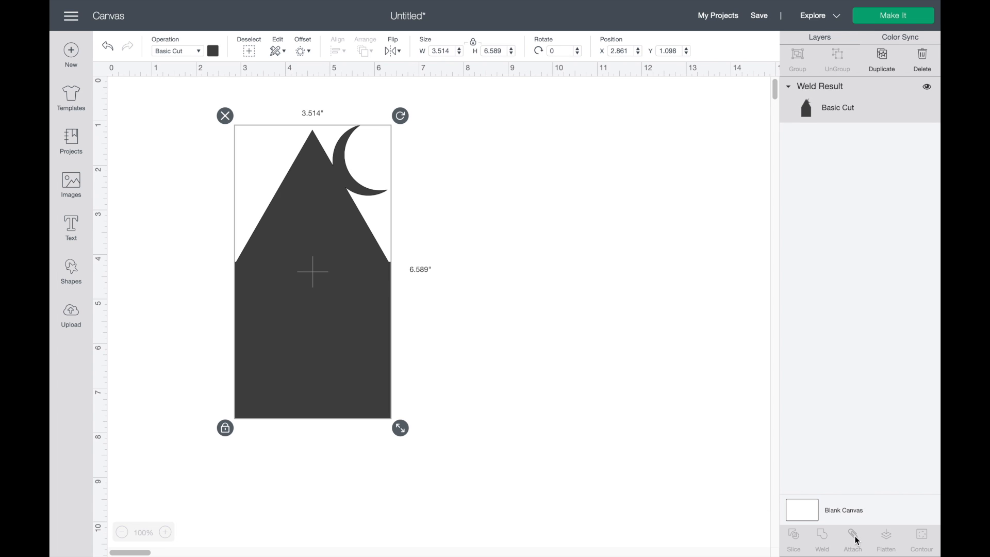
Step: Insert a circle to the upper left of the house and shrink it to about 3.01 inches across
click(71, 269)
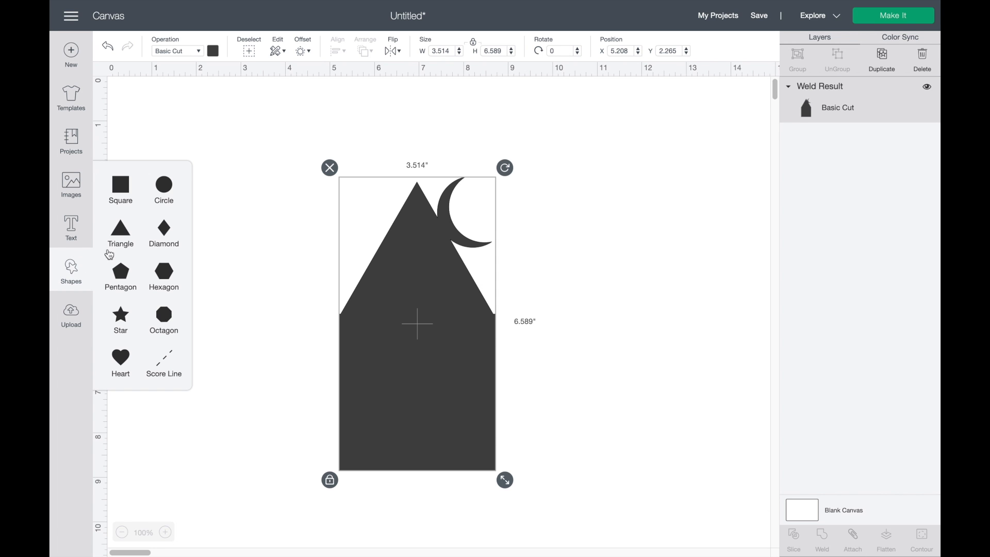
click(165, 195)
drag(250, 257, 243, 222)
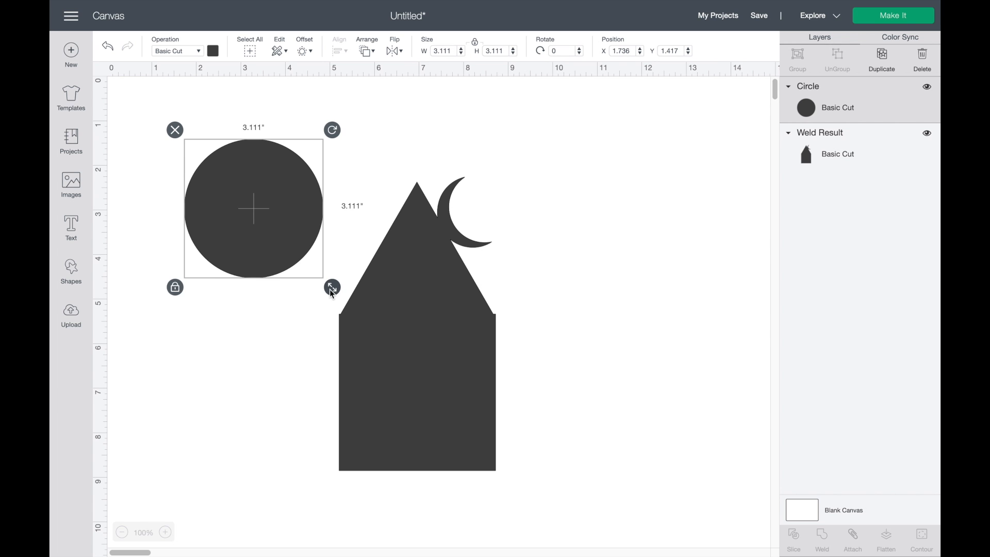
mouse_move(330, 290)
mouse_down()
mouse_move(285, 241)
mouse_move(327, 283)
mouse_up()
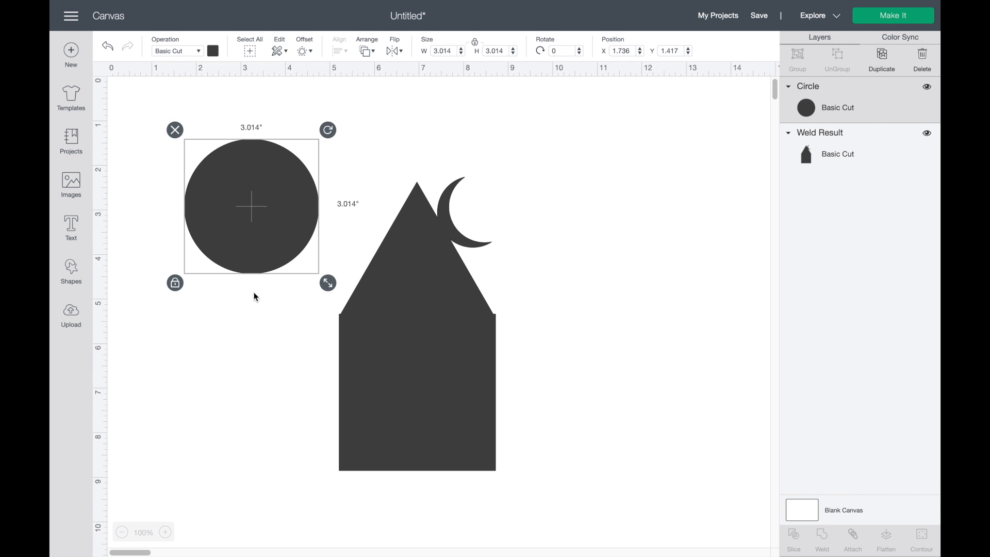
Step: Unlock the circle's proportions, flatten it to an ellipse about 1.94 by 0.81 inches and place it left of the roof's peak
click(175, 282)
drag(320, 278, 280, 186)
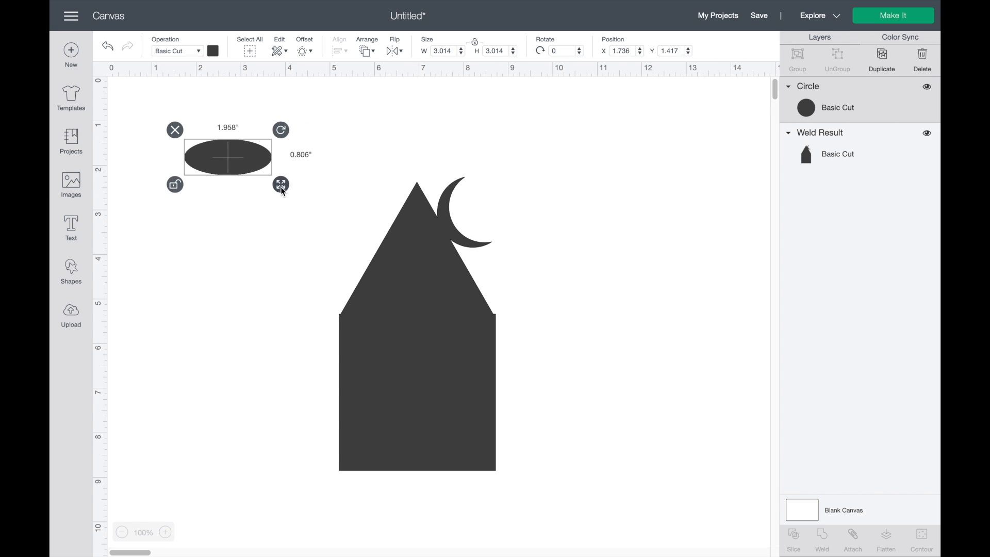
click(223, 237)
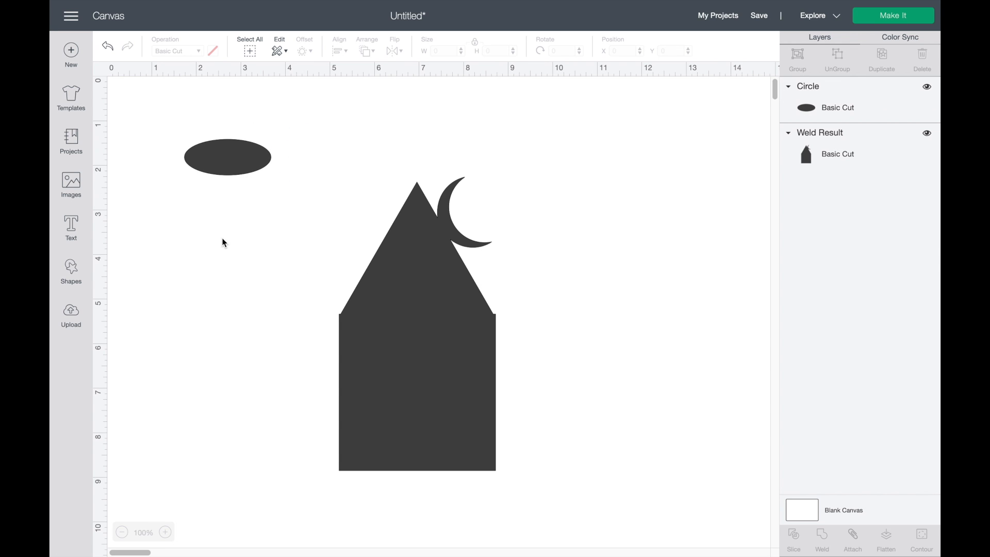
drag(229, 157, 326, 179)
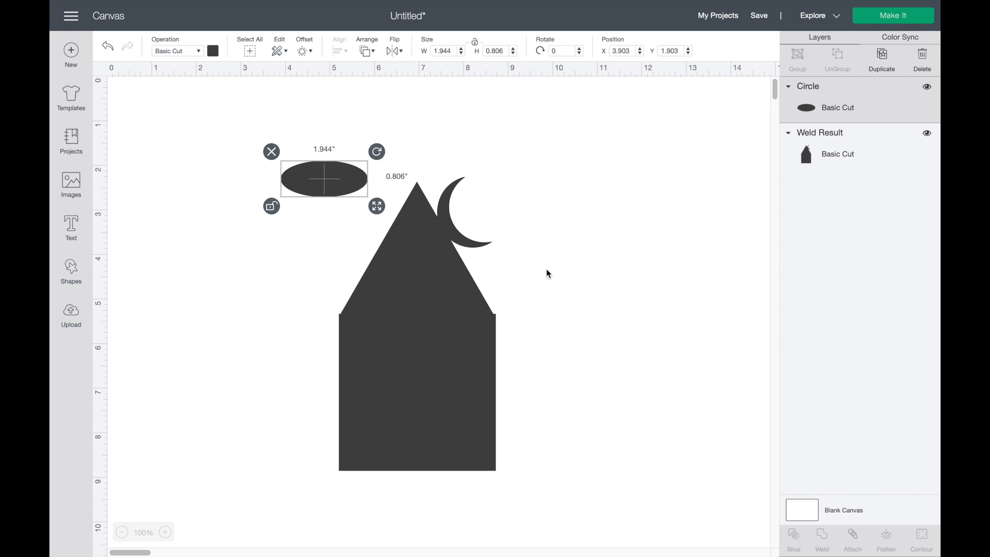
click(545, 270)
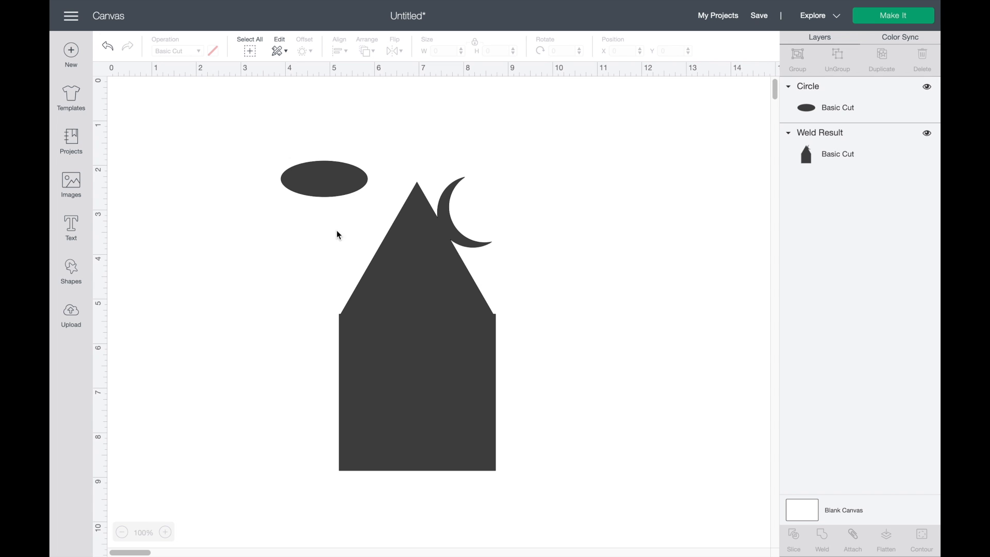
Step: Attach the ellipse to the welded house and crescent without merging their outlines
drag(244, 132, 575, 532)
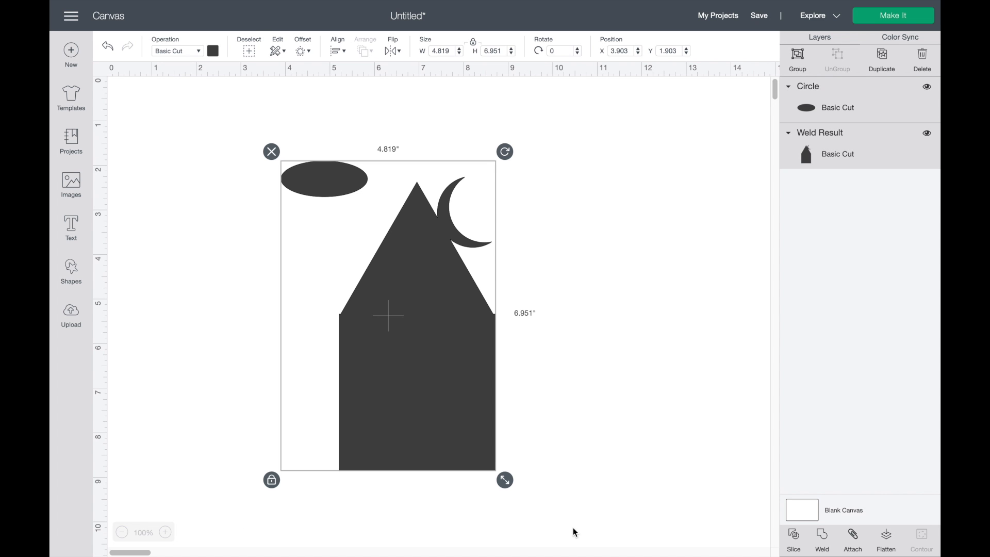
click(854, 545)
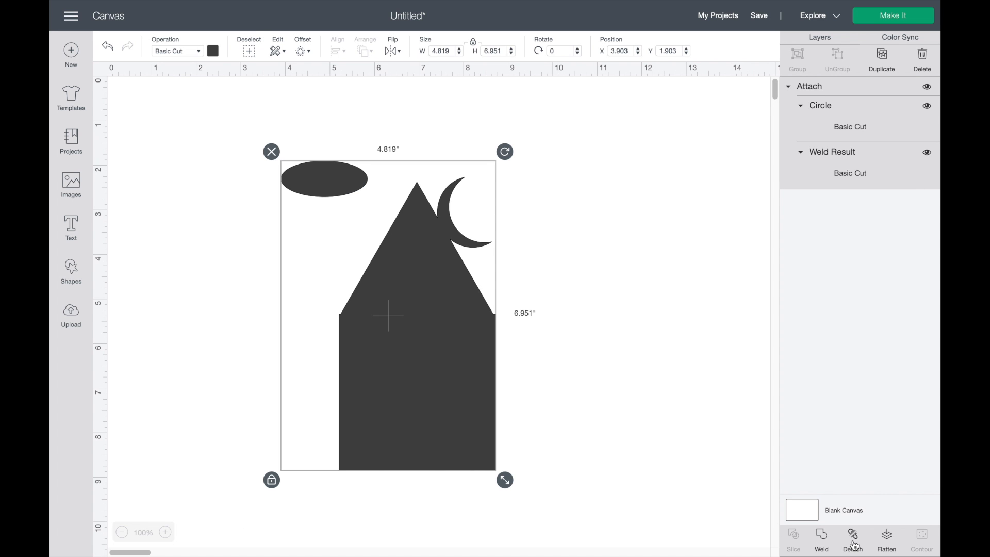
click(723, 444)
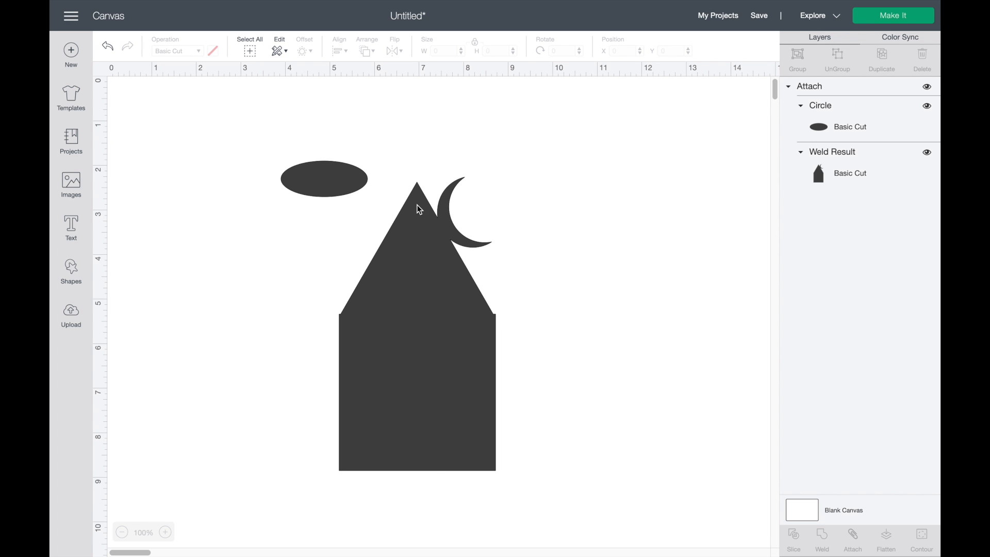
Step: Move the attached group toward the canvas's upper left and shrink it to about 4.01 by 5.78 inches
click(344, 181)
drag(441, 276, 403, 240)
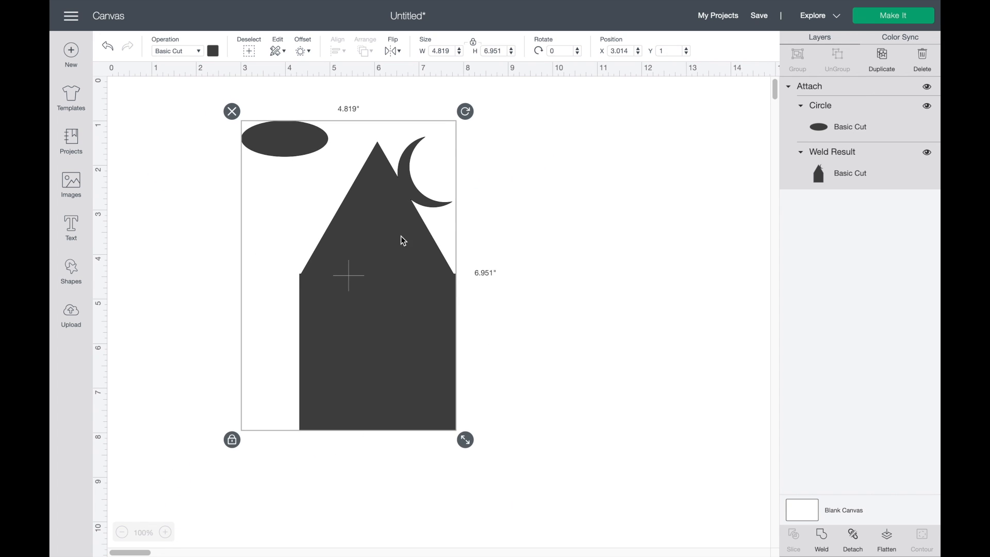
drag(456, 437, 391, 386)
drag(378, 331, 416, 328)
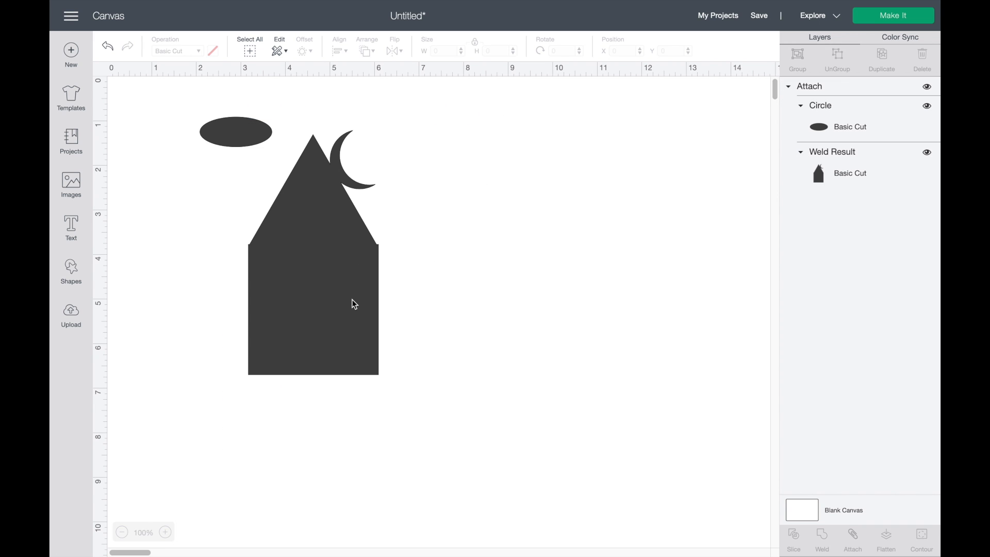
drag(332, 299, 338, 307)
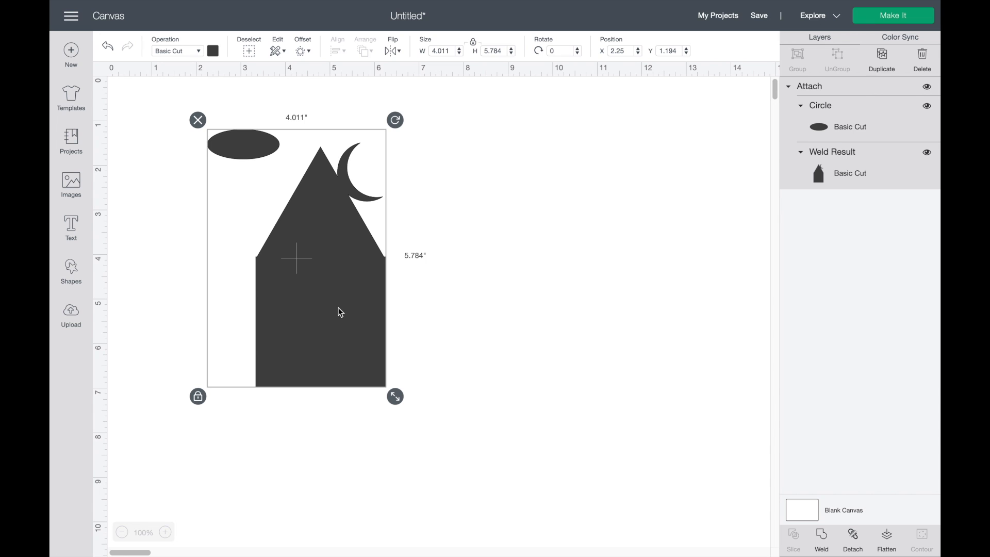
Step: Insert a square and place it to the right of the attached house group
click(71, 266)
click(127, 189)
drag(325, 283, 586, 257)
Step: Insert a star and arrange it directly below the square, to the right of the house
click(62, 274)
click(120, 315)
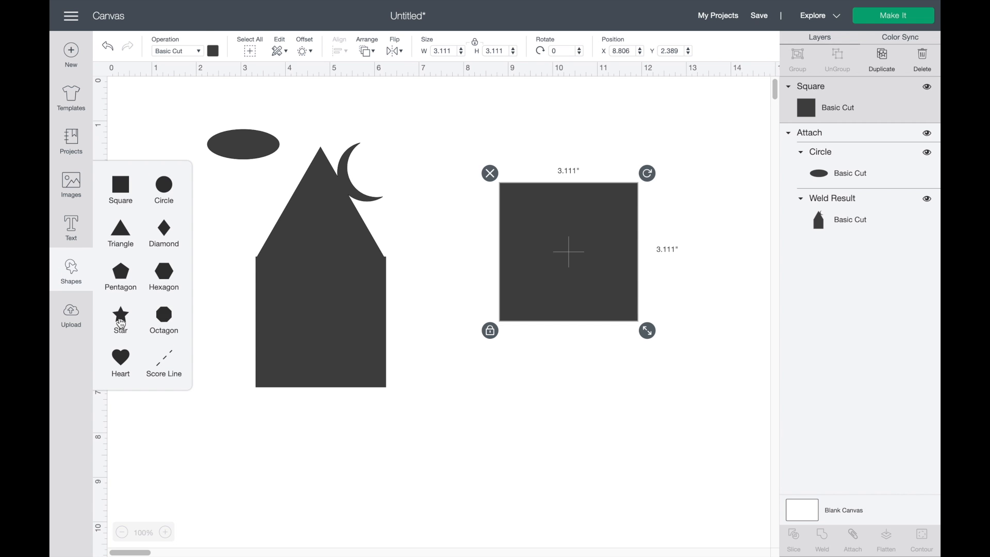
drag(327, 270, 567, 381)
drag(567, 285, 543, 237)
drag(552, 397, 550, 370)
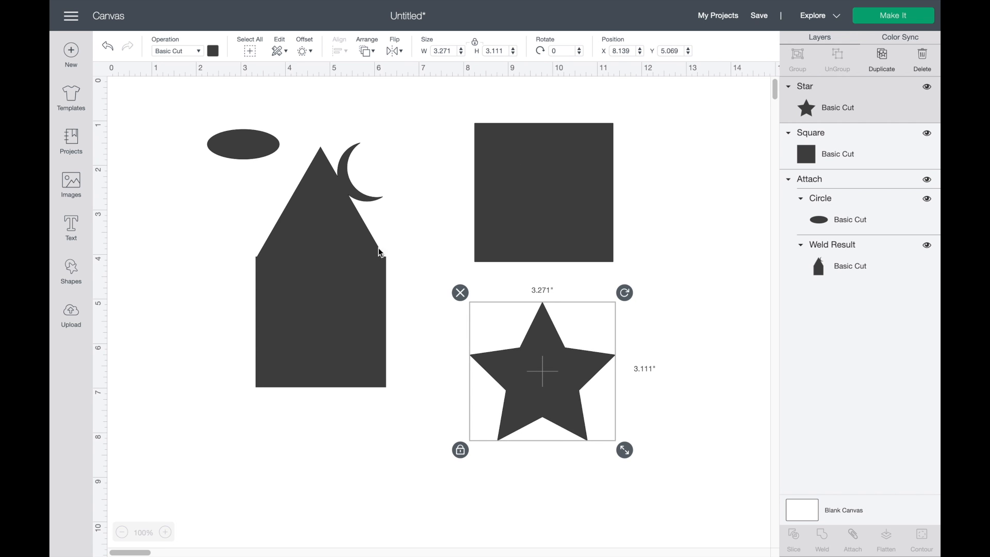
Step: Shift the attached house group slightly down and to the left, and fine-tune the positions of the square and the star
click(385, 293)
drag(336, 263, 323, 278)
drag(531, 195, 528, 187)
drag(536, 368, 512, 371)
drag(579, 366, 588, 353)
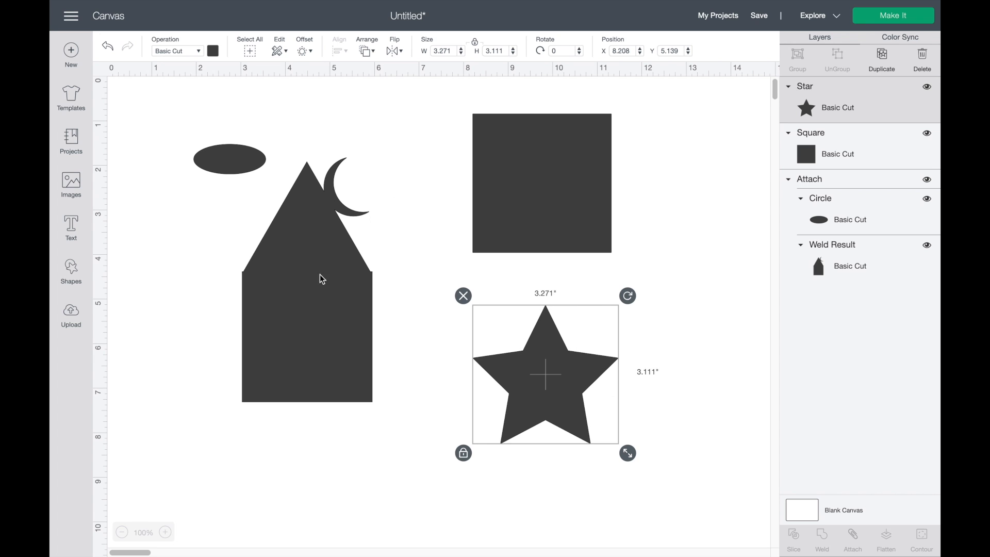
Step: Hide the square and the attached house group, and move the star up toward the middle of the canvas
click(549, 248)
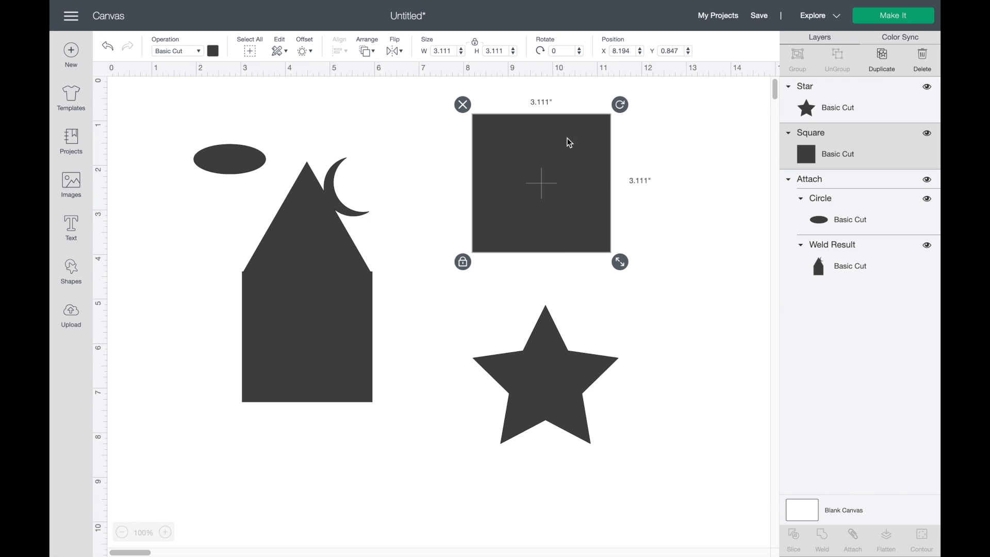
click(929, 136)
click(342, 240)
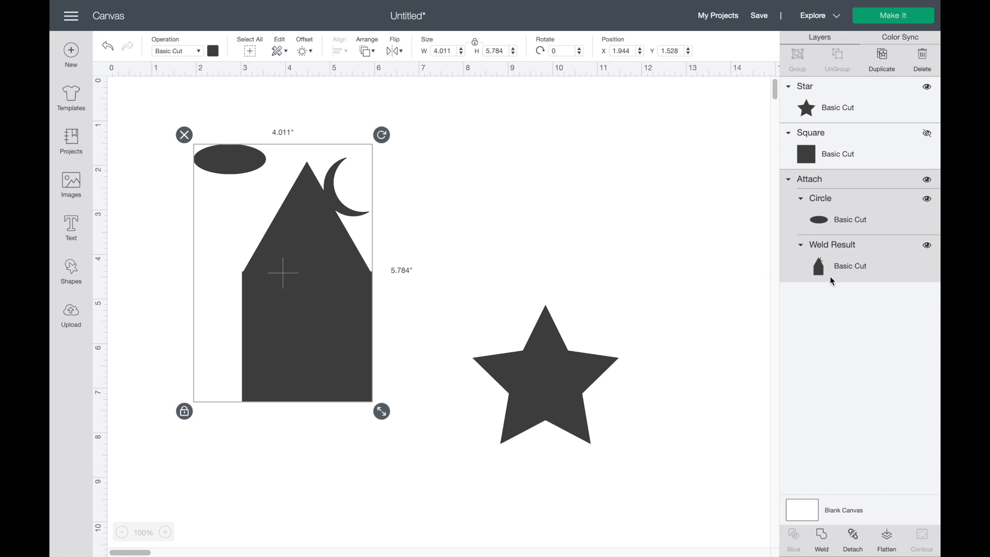
click(927, 180)
drag(573, 398, 491, 286)
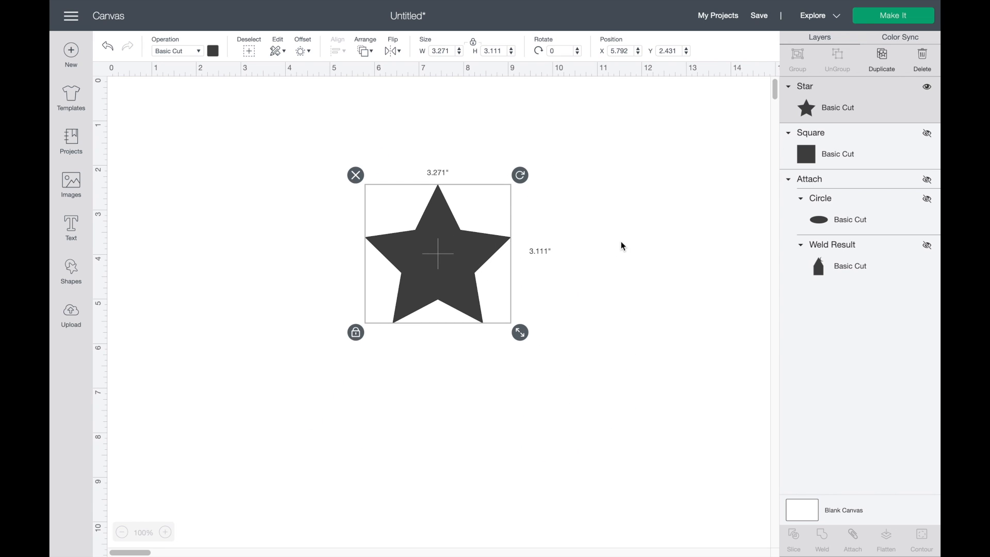
click(684, 271)
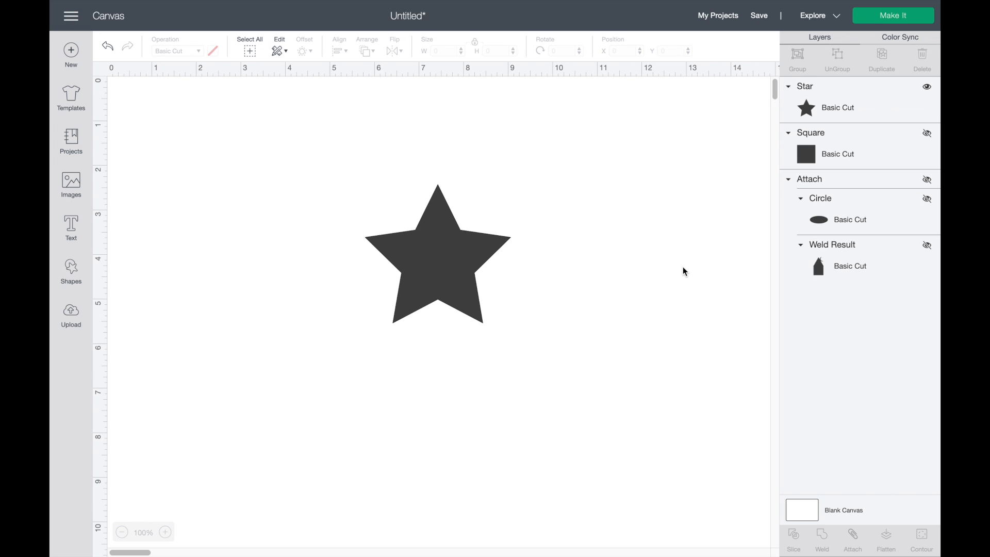